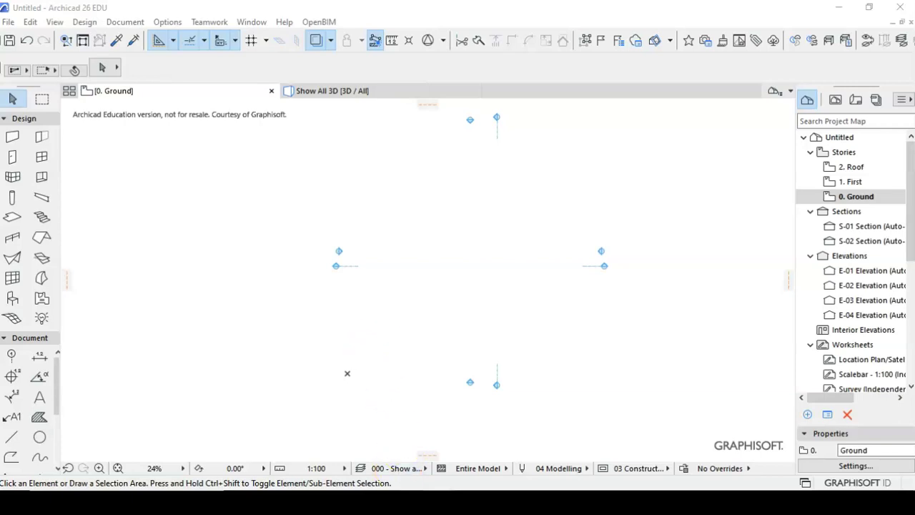
# Switch to Google Maps and start a distance measurement that ends at the corner of Hennessy St and College St.
pyautogui.click(369, 501)
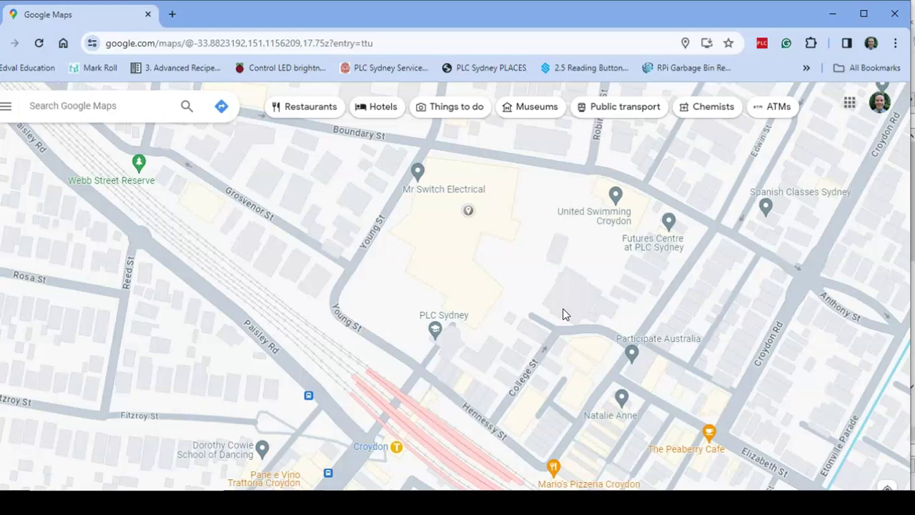
pyautogui.scroll(1, 516, 397)
pyautogui.scroll(3, 516, 397)
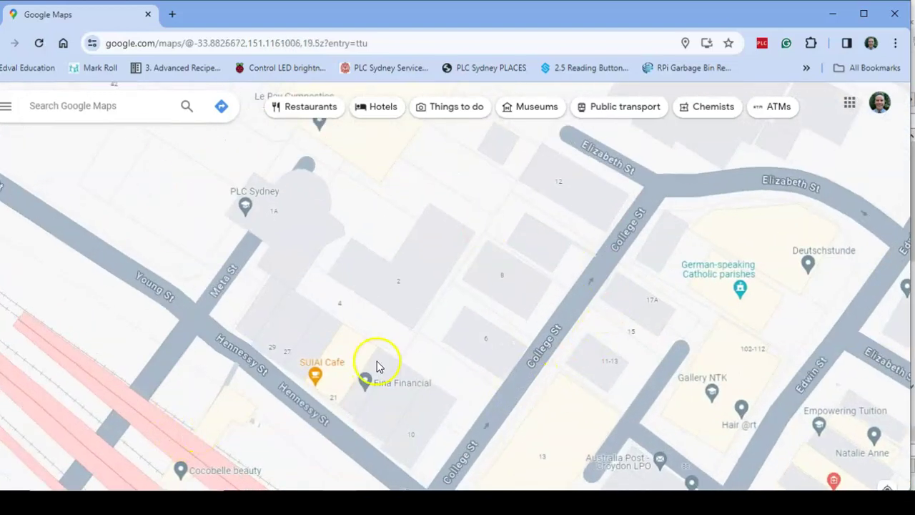
pyautogui.moveTo(459, 403); pyautogui.dragTo(472, 342)
pyautogui.rightClick(451, 389)
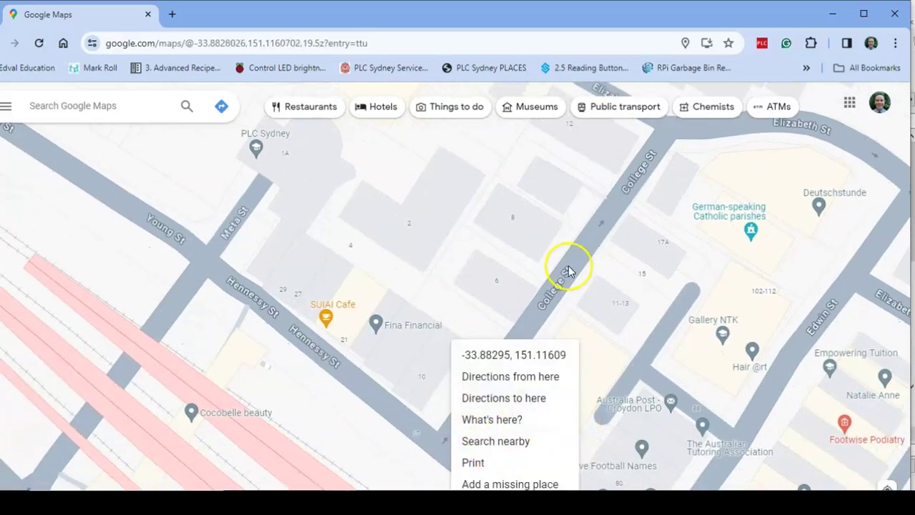
pyautogui.rightClick(477, 233)
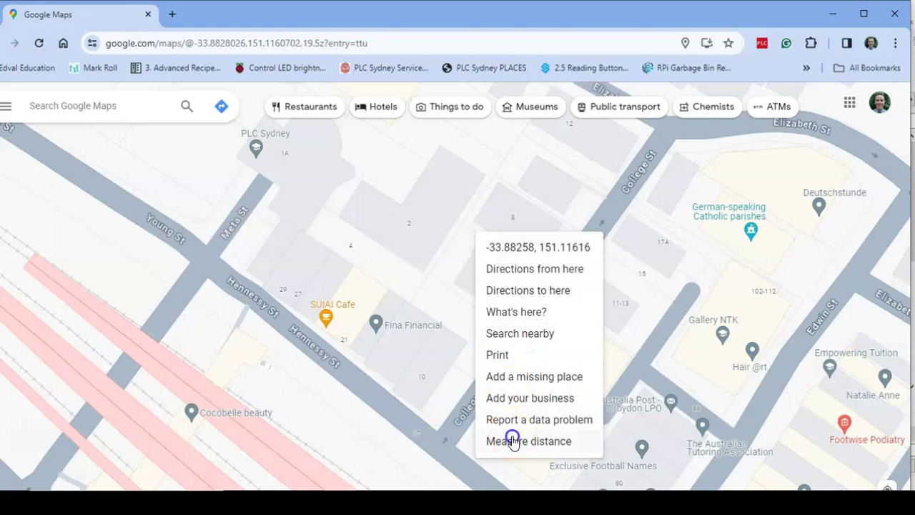
pyautogui.click(511, 441)
pyautogui.scroll(4, 454, 436)
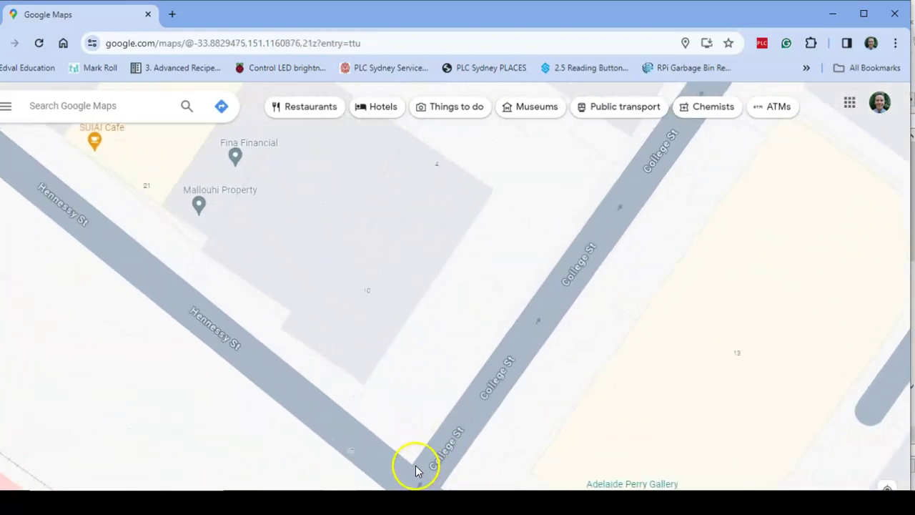
pyautogui.click(412, 465)
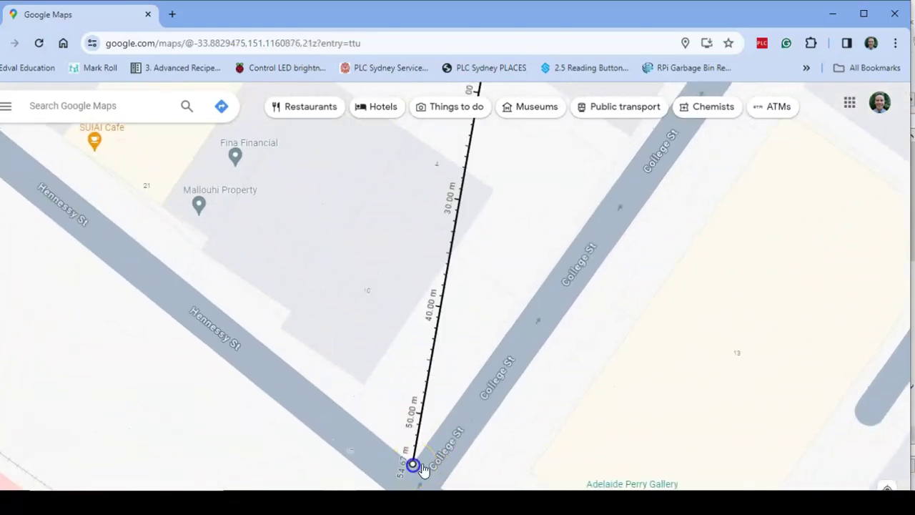
# Move the measurement's start point to the corner of College St and Elizabeth St, and check both ends of the line.
pyautogui.scroll(-2, 619, 355)
pyautogui.scroll(-3, 619, 356)
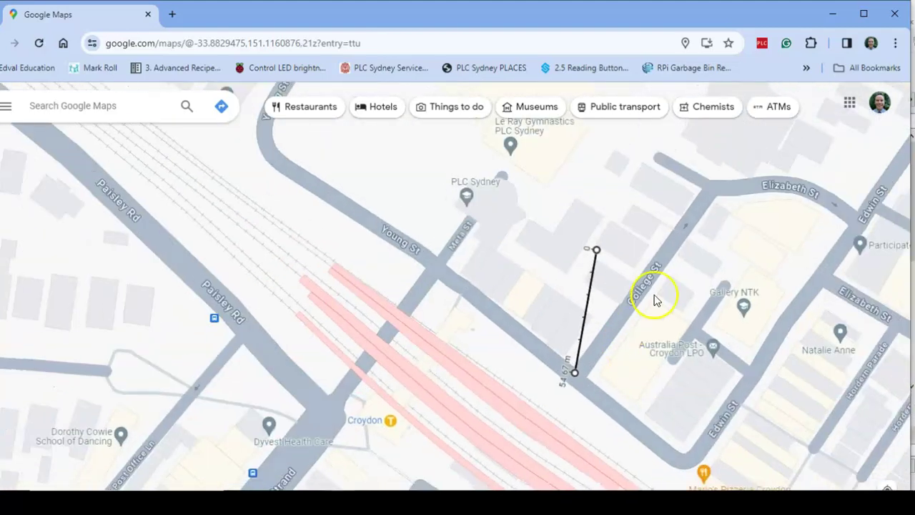
pyautogui.moveTo(596, 252); pyautogui.dragTo(725, 182)
pyautogui.scroll(3, 703, 194)
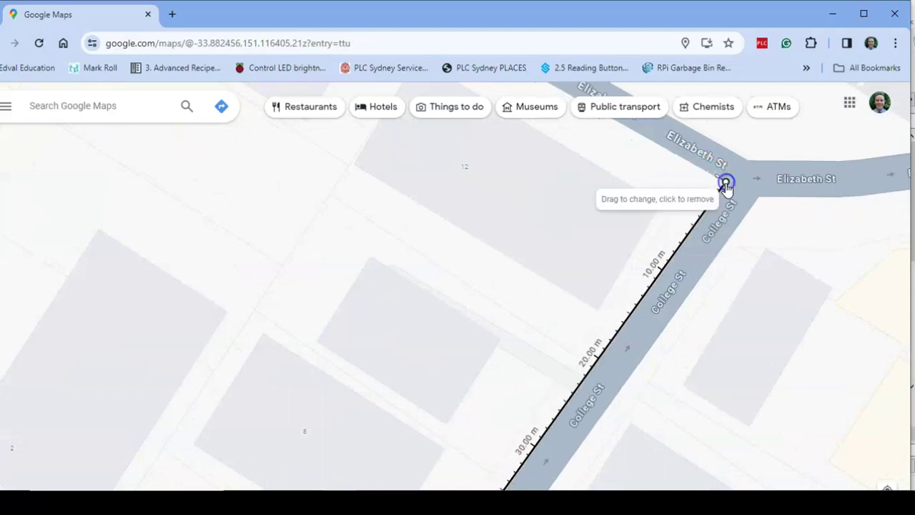
pyautogui.scroll(-3, 306, 372)
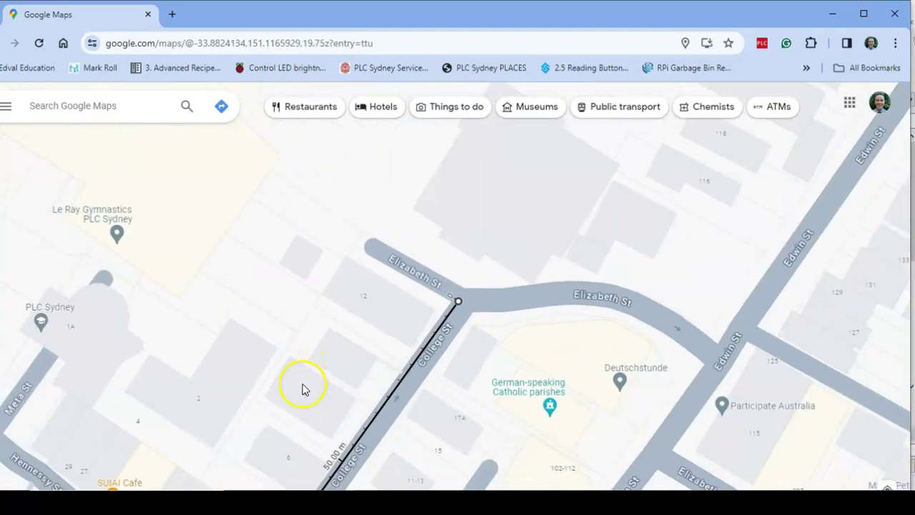
pyautogui.scroll(-3, 286, 415)
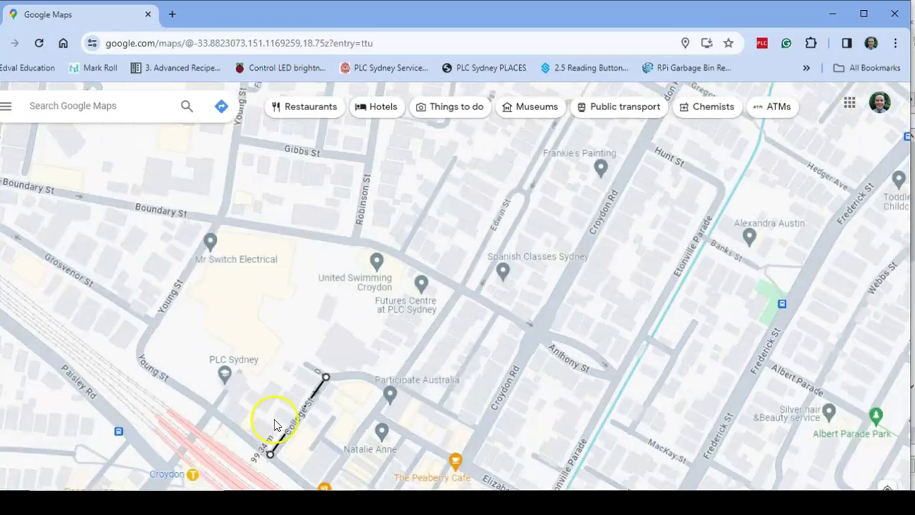
pyautogui.scroll(5, 268, 457)
pyautogui.scroll(2, 271, 452)
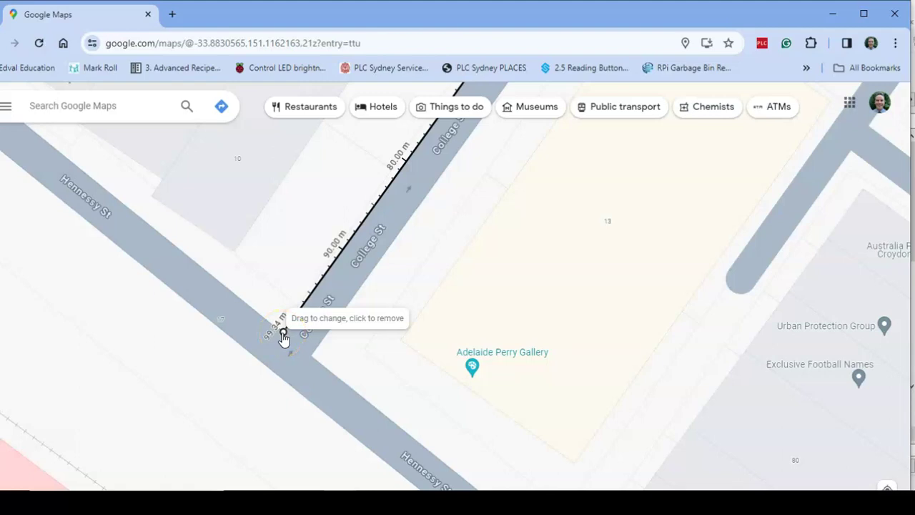
pyautogui.scroll(-3, 443, 254)
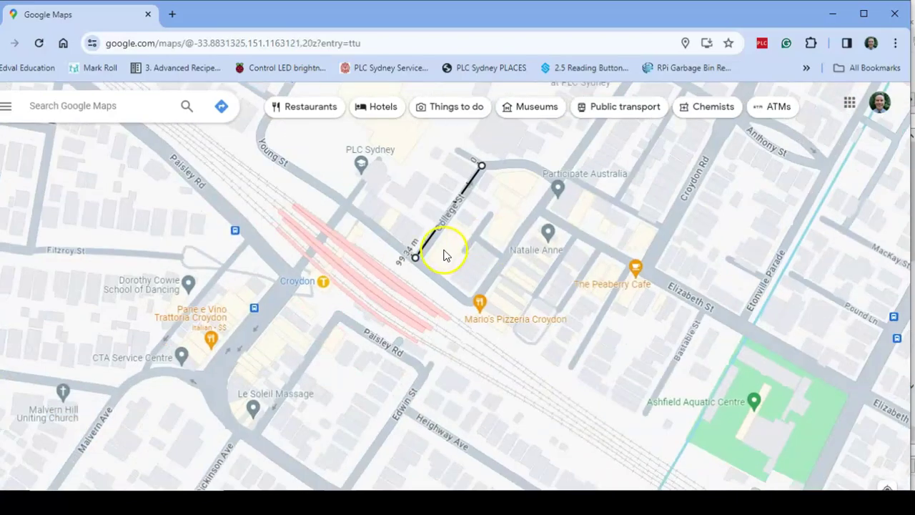
# Add points along the College St line and extend the measured path to the corner of Elizabeth St and Hordern Parade.
pyautogui.scroll(-1, 498, 223)
pyautogui.moveTo(496, 247); pyautogui.dragTo(495, 366)
pyautogui.doubleClick(490, 370)
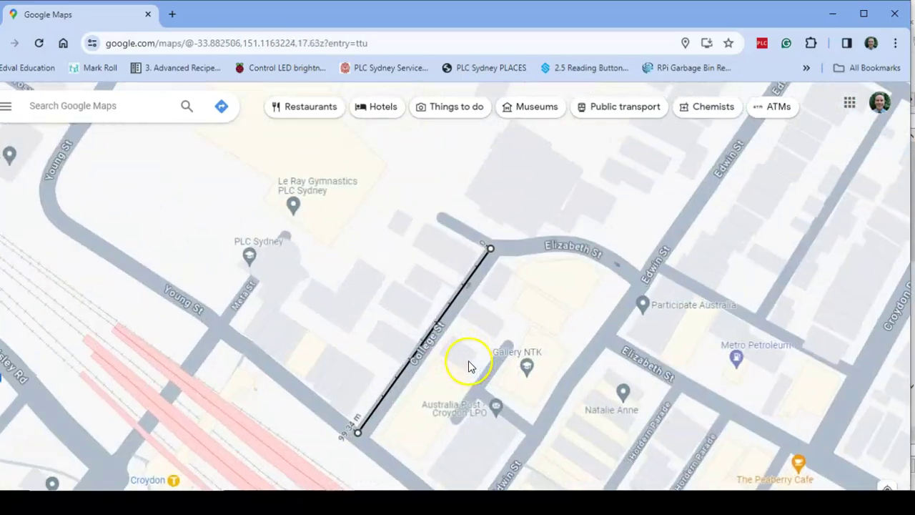
pyautogui.moveTo(458, 305)
pyautogui.mouseDown()
pyautogui.moveTo(453, 298)
pyautogui.moveTo(464, 297)
pyautogui.mouseUp()
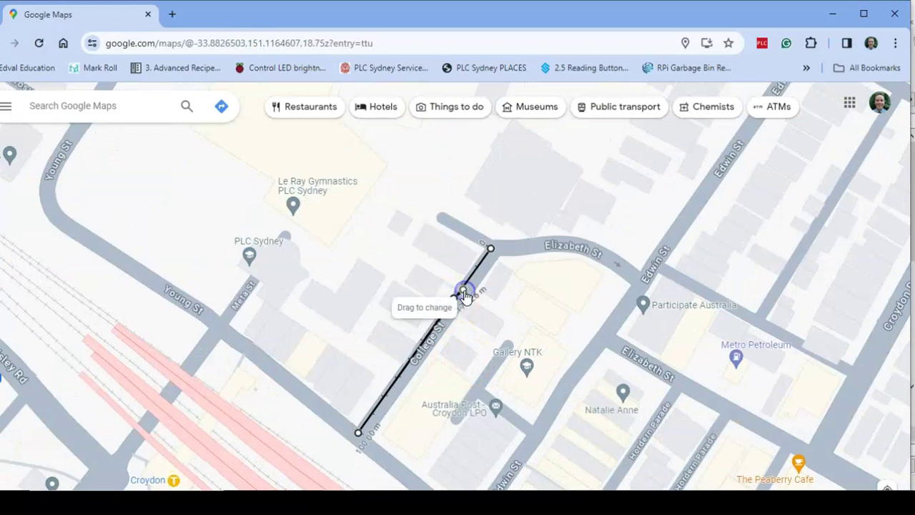
pyautogui.rightClick(470, 278)
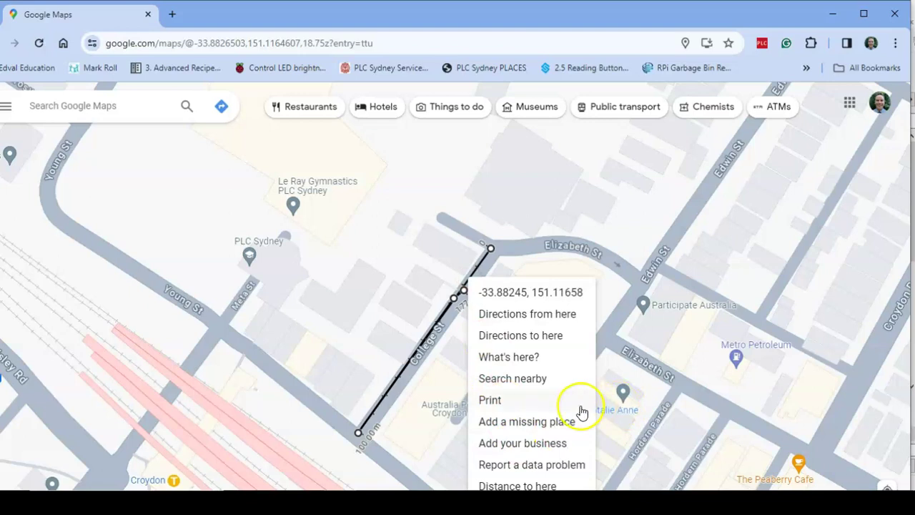
pyautogui.click(670, 379)
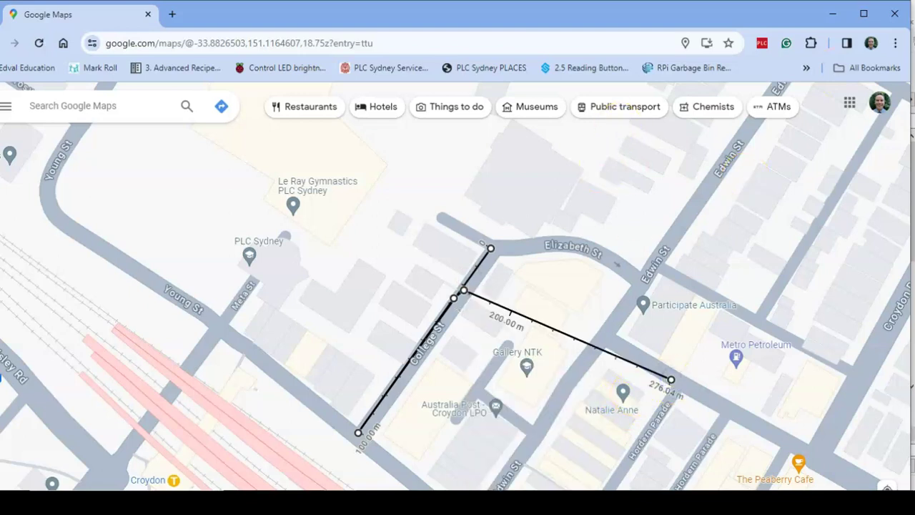
# Switch to Archicad, open the Location Plan/Satellite Imagery worksheet and place the mapofschool image on it as an external drawing.
pyautogui.click(832, 14)
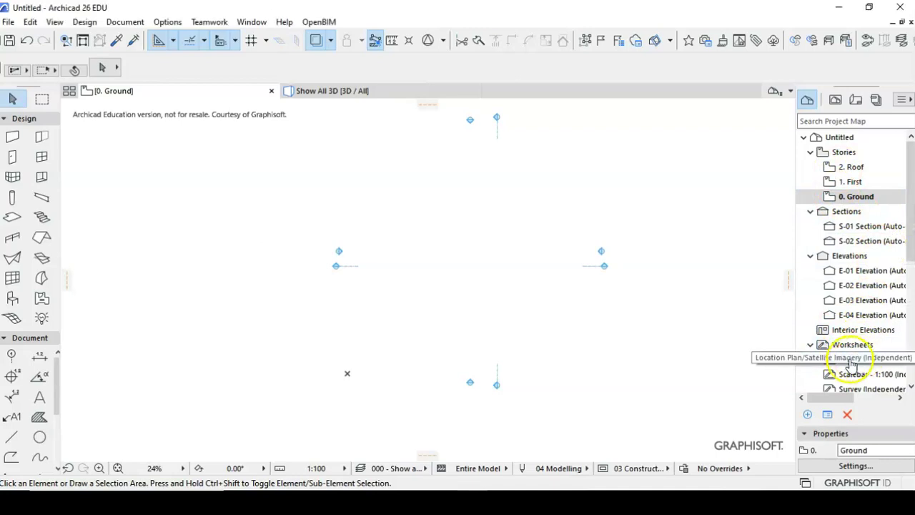
pyautogui.doubleClick(850, 363)
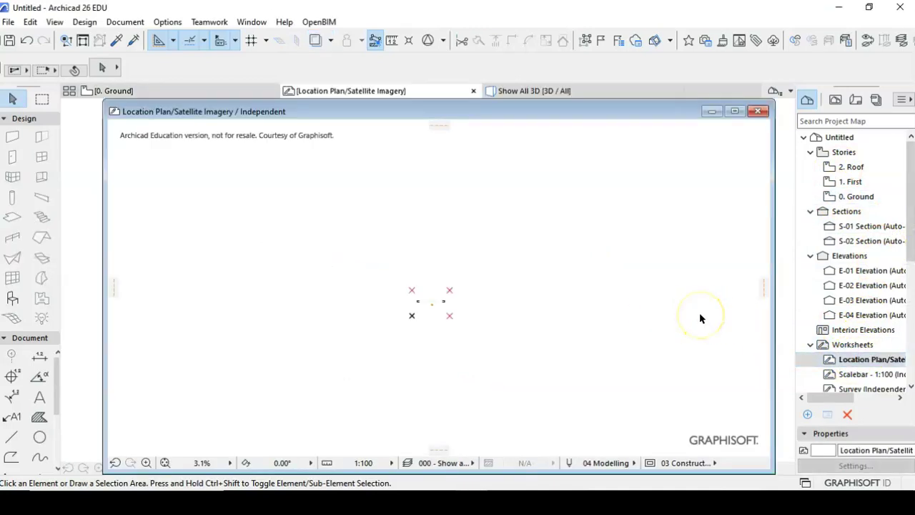
pyautogui.click(9, 21)
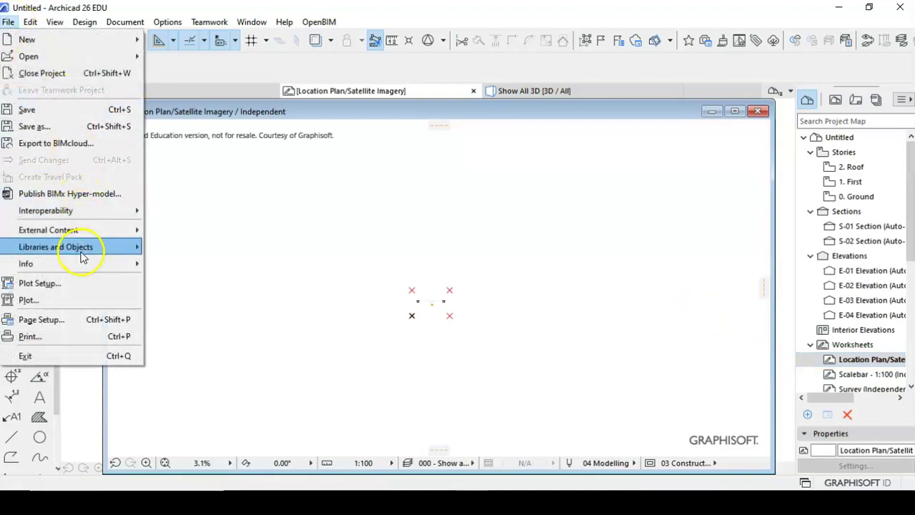
pyautogui.moveTo(68, 230)
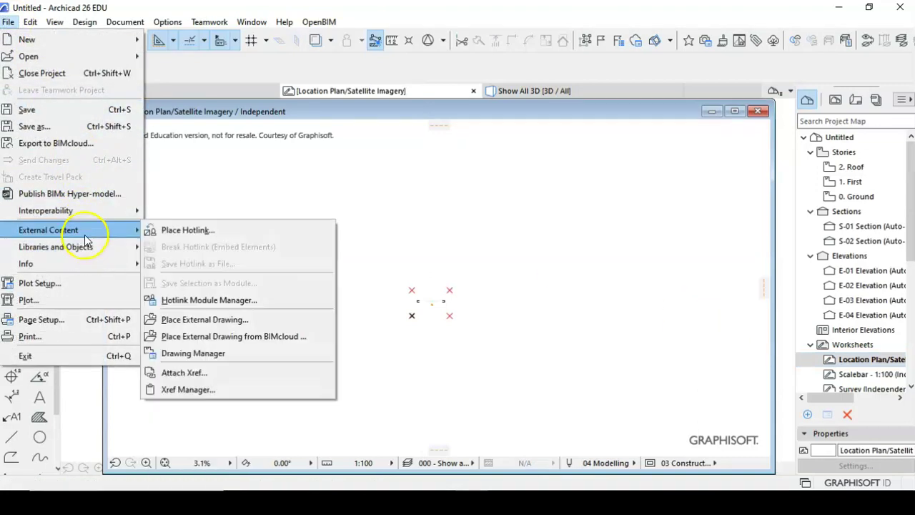
pyautogui.click(205, 321)
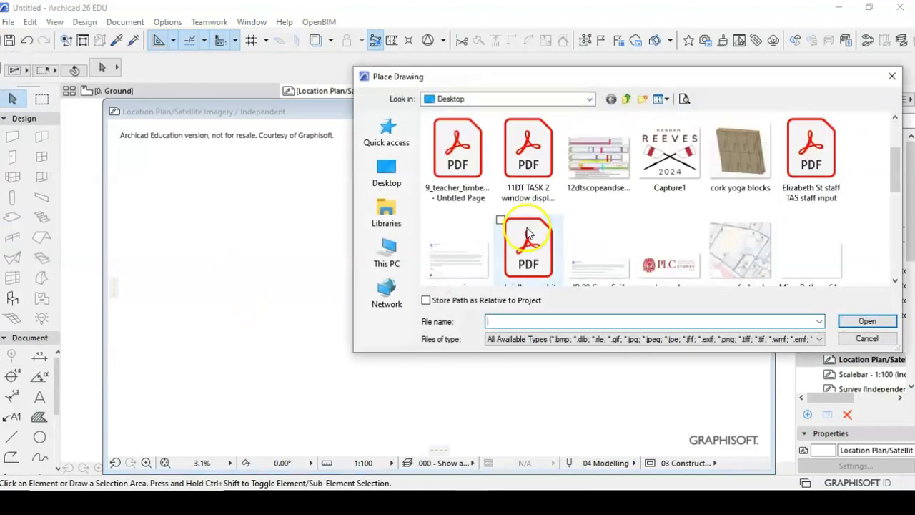
pyautogui.scroll(-1, 526, 234)
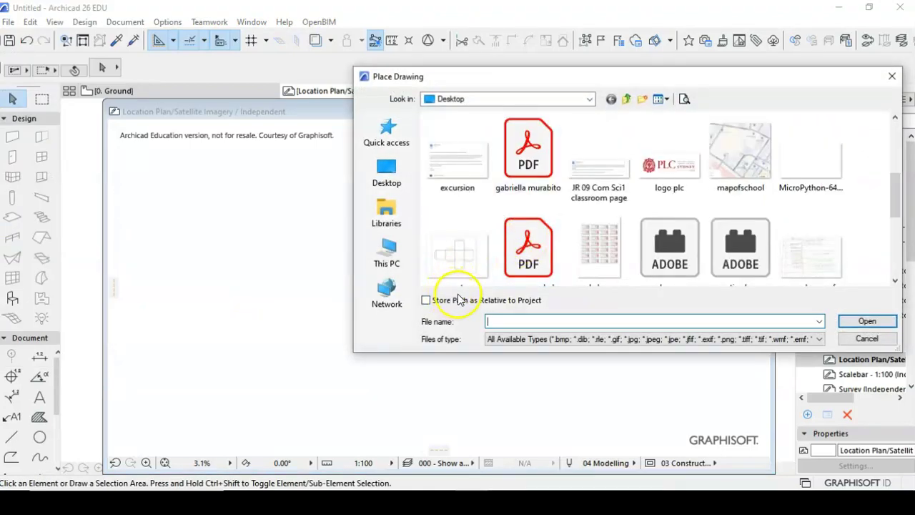
pyautogui.click(736, 163)
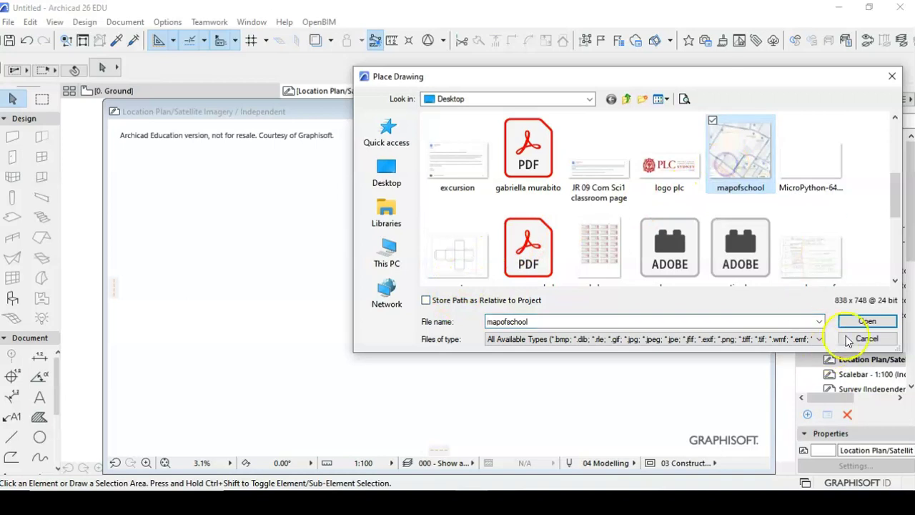
pyautogui.click(864, 320)
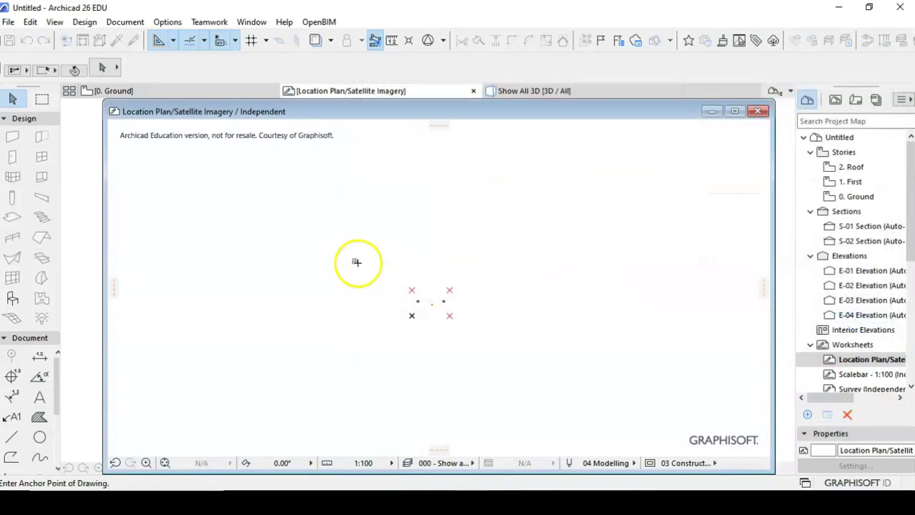
pyautogui.click(377, 267)
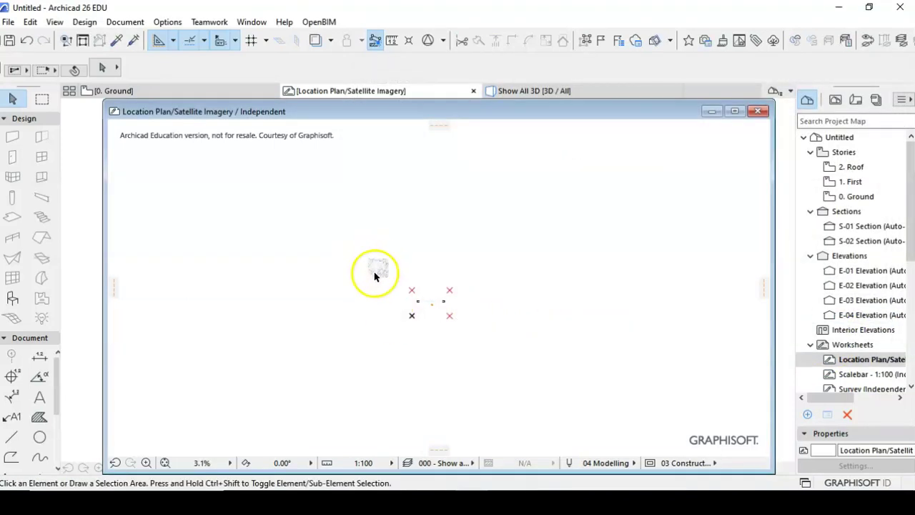
# Start a linear dimension at the 0 end of the College St measurement line on the placed map.
pyautogui.scroll(10, 375, 275)
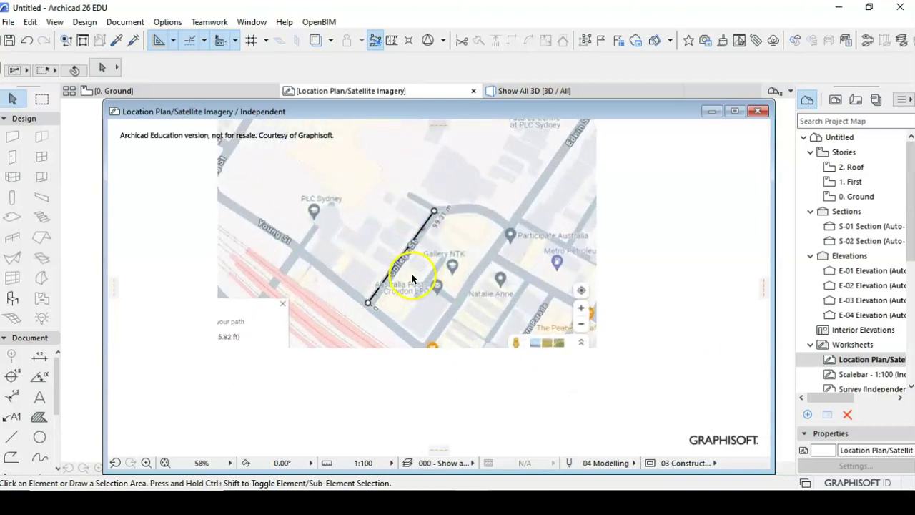
pyautogui.scroll(4, 412, 274)
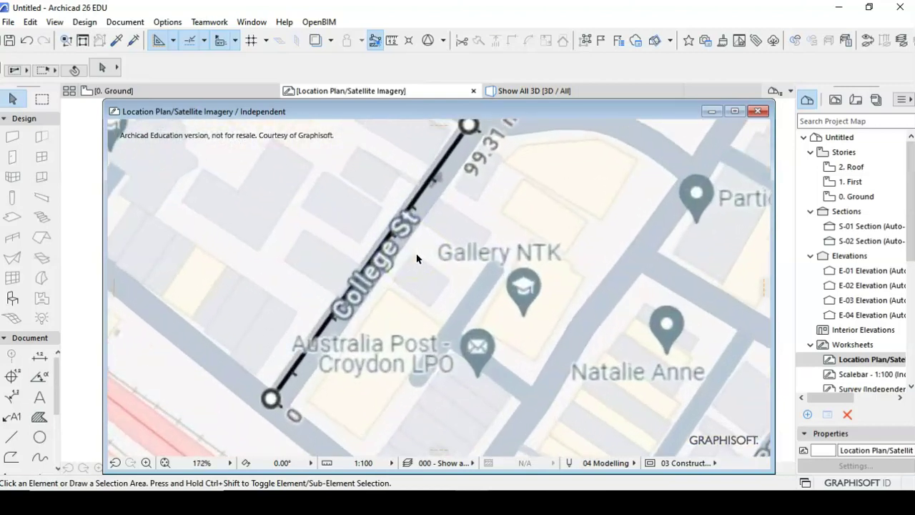
pyautogui.scroll(-2, 417, 258)
pyautogui.scroll(4, 398, 265)
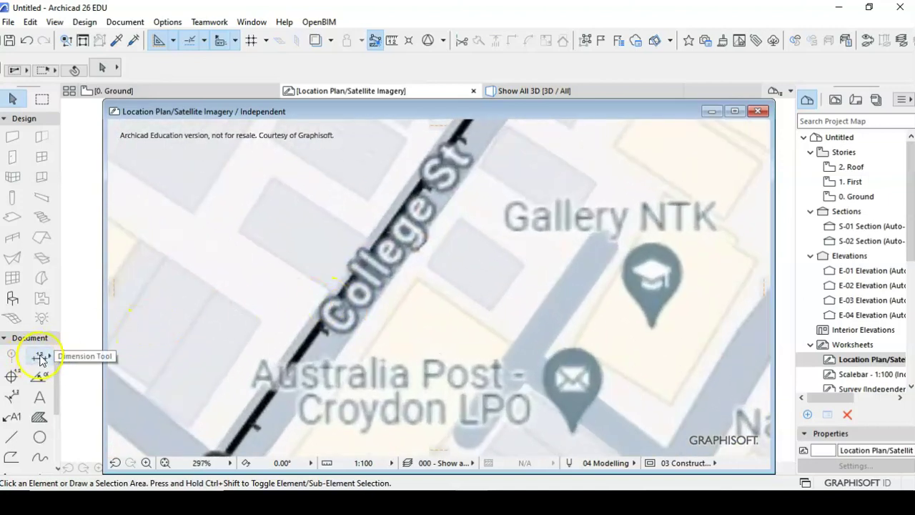
pyautogui.scroll(-2, 253, 360)
pyautogui.scroll(1, 218, 426)
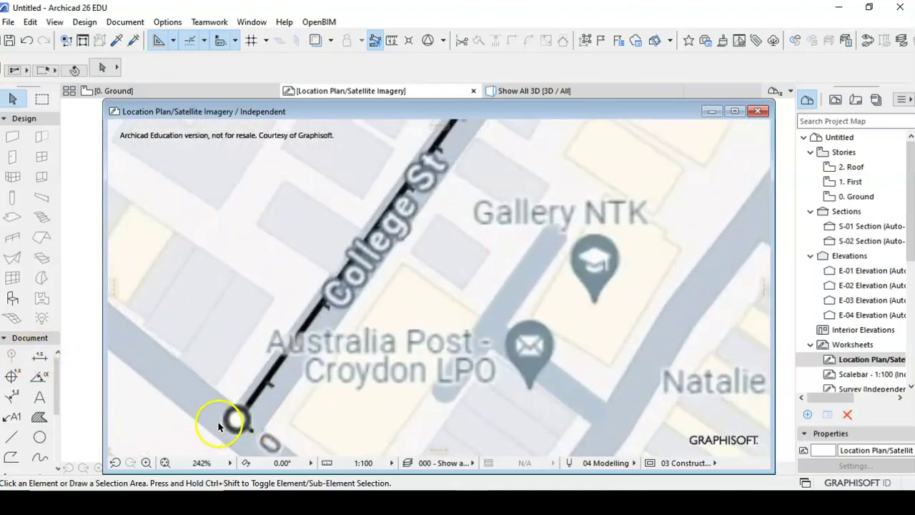
pyautogui.scroll(3, 222, 425)
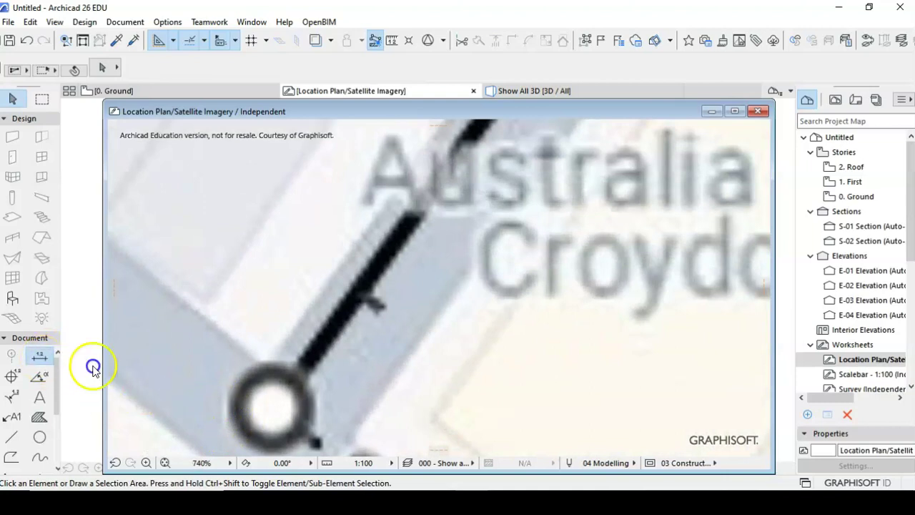
pyautogui.click(268, 374)
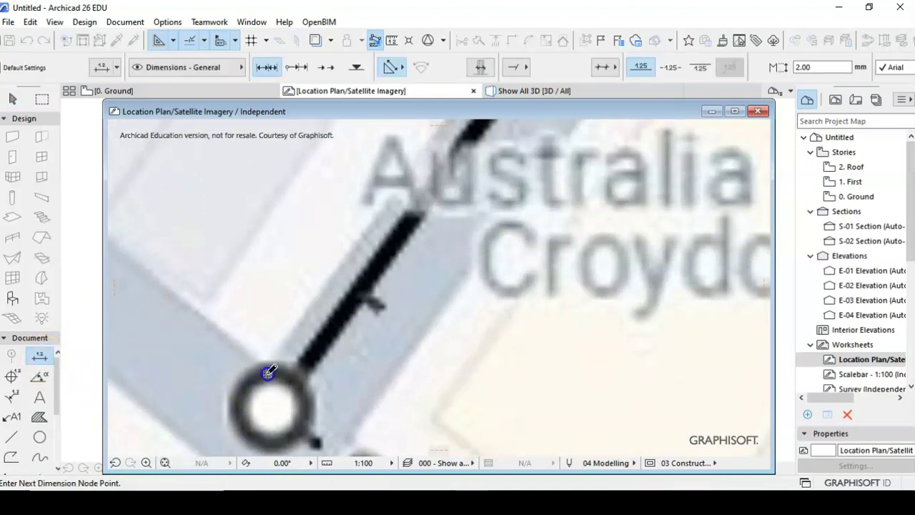
# Complete the linear dimension at the 99.31 m end of the College St line and place its dimension line alongside the street.
pyautogui.scroll(1, 422, 341)
pyautogui.scroll(-1, 443, 332)
pyautogui.scroll(-4, 472, 323)
pyautogui.scroll(4, 548, 249)
pyautogui.scroll(1, 565, 239)
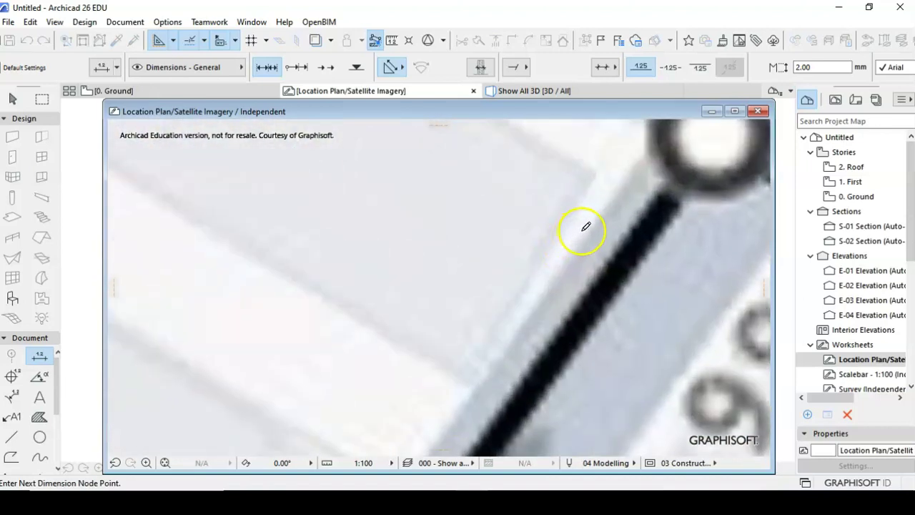
pyautogui.scroll(-1, 615, 200)
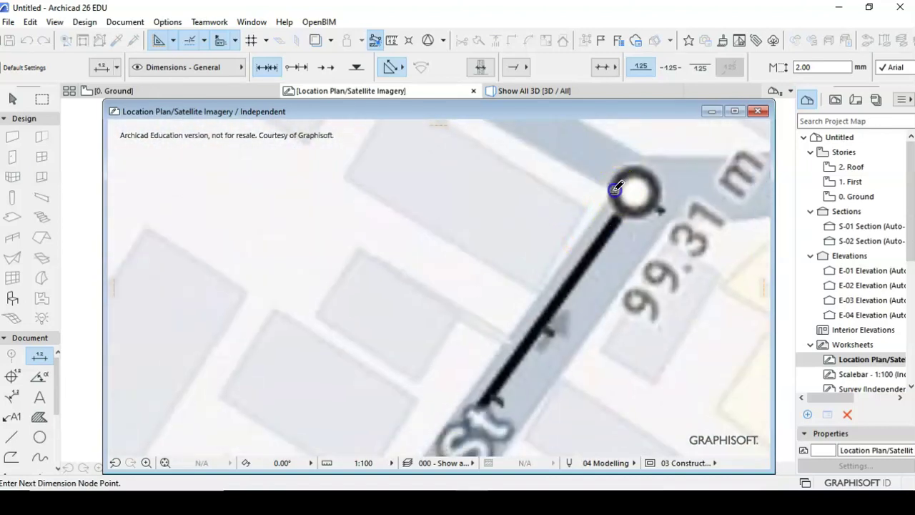
pyautogui.scroll(1, 467, 316)
pyautogui.scroll(-1, 471, 321)
pyautogui.scroll(-3, 457, 336)
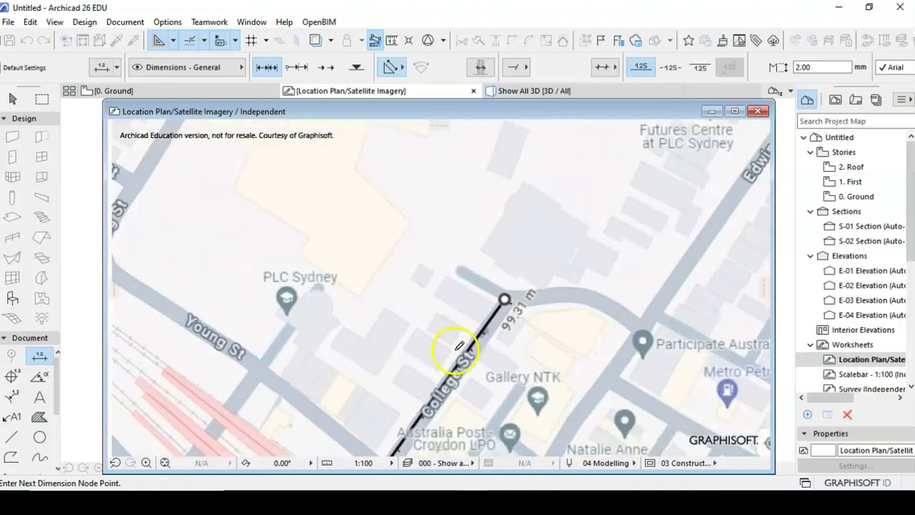
pyautogui.scroll(3, 425, 369)
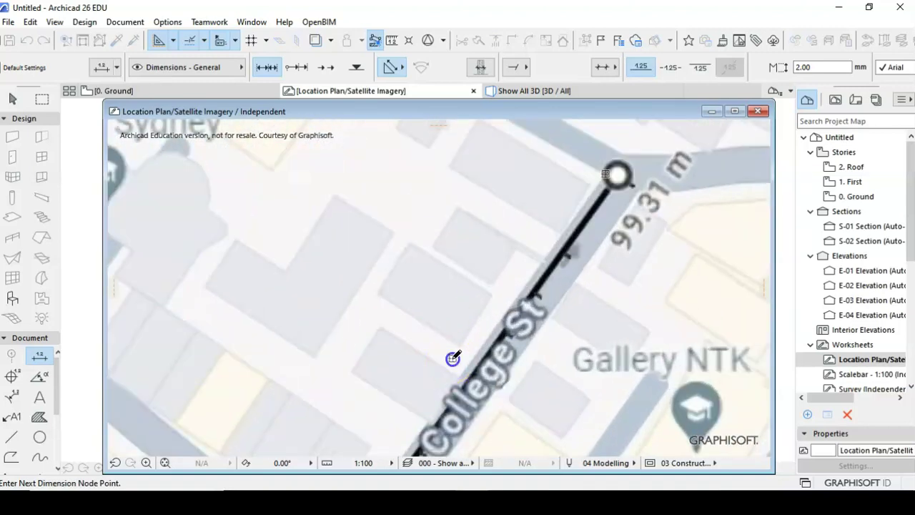
pyautogui.doubleClick(452, 357)
pyautogui.click(441, 357)
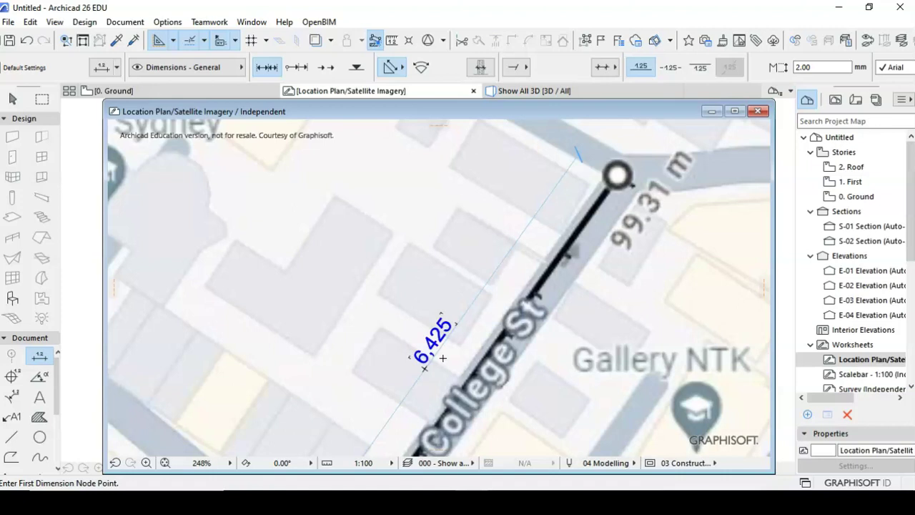
# Enlarge the mapofschool drawing by a numeric resize ratio of 15.46:1, about a centre point below the map.
pyautogui.scroll(-4, 408, 388)
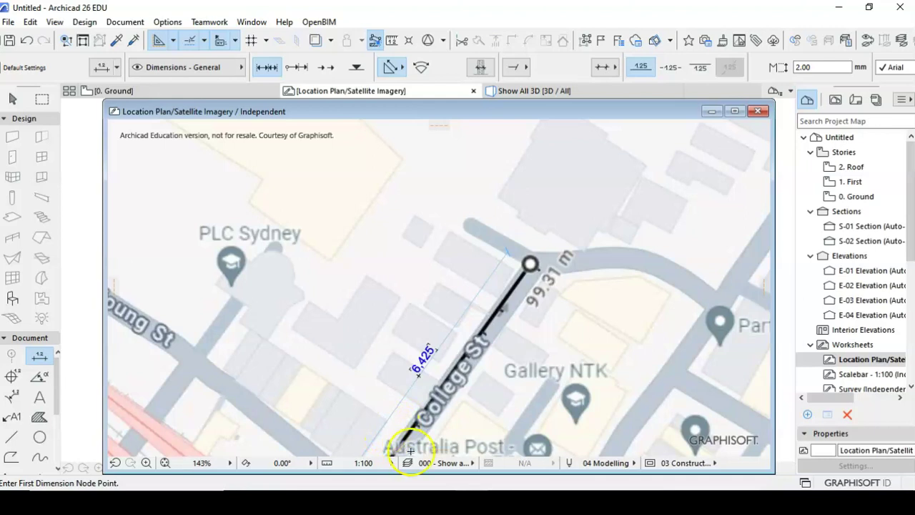
pyautogui.scroll(-1, 577, 266)
pyautogui.scroll(-6, 577, 266)
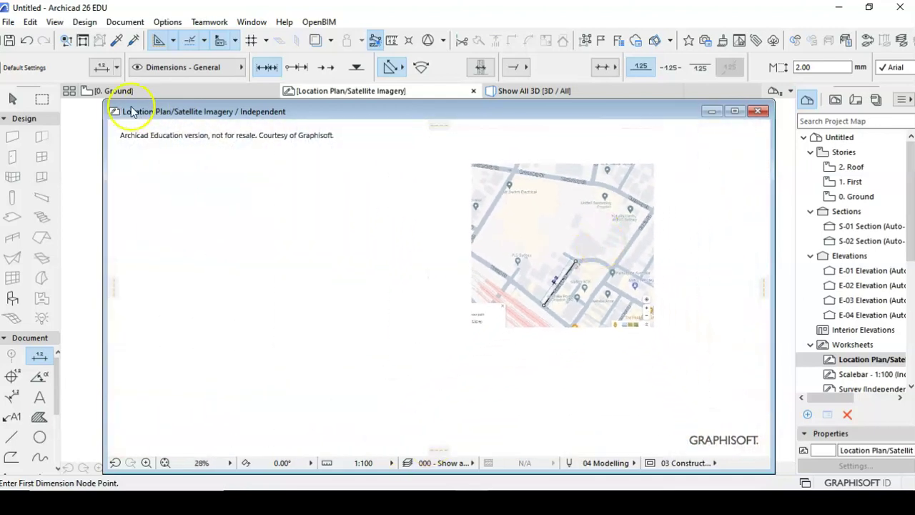
pyautogui.click(13, 99)
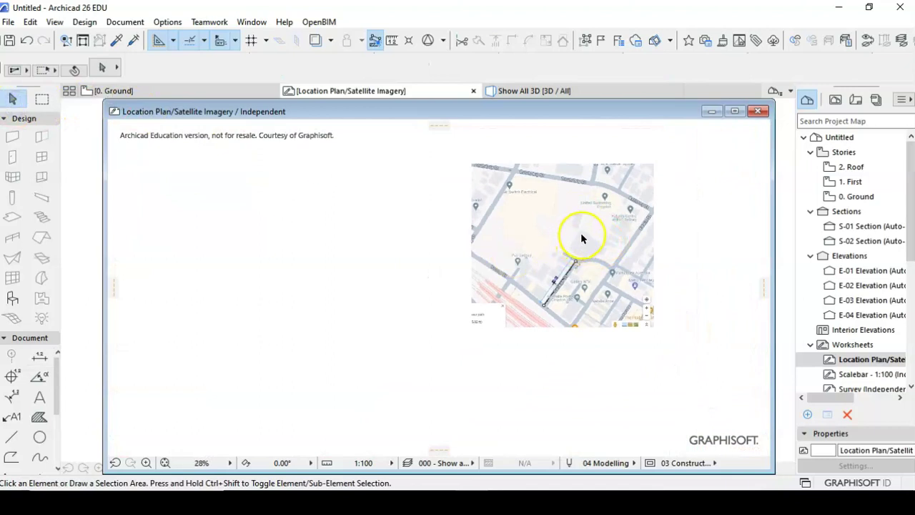
pyautogui.click(647, 234)
pyautogui.click(649, 227)
pyautogui.click(655, 230)
pyautogui.click(639, 198)
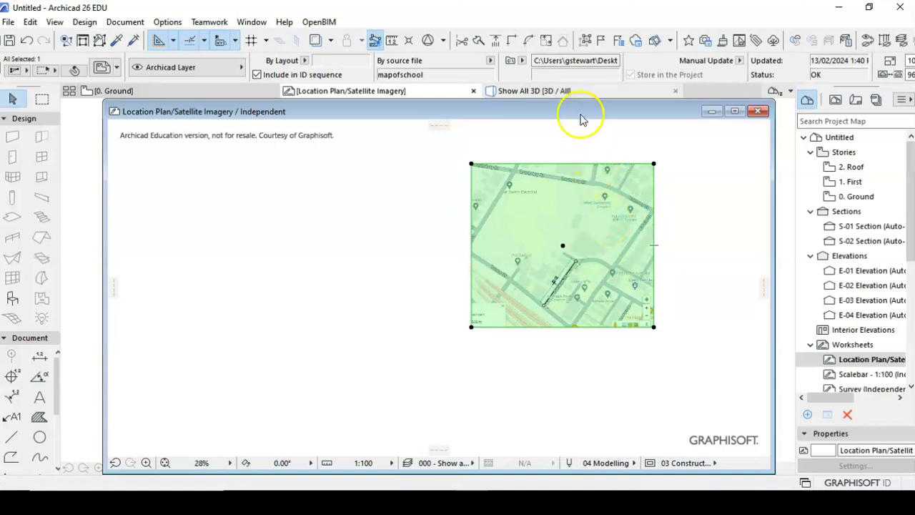
pyautogui.click(546, 40)
pyautogui.click(409, 143)
pyautogui.click(378, 162)
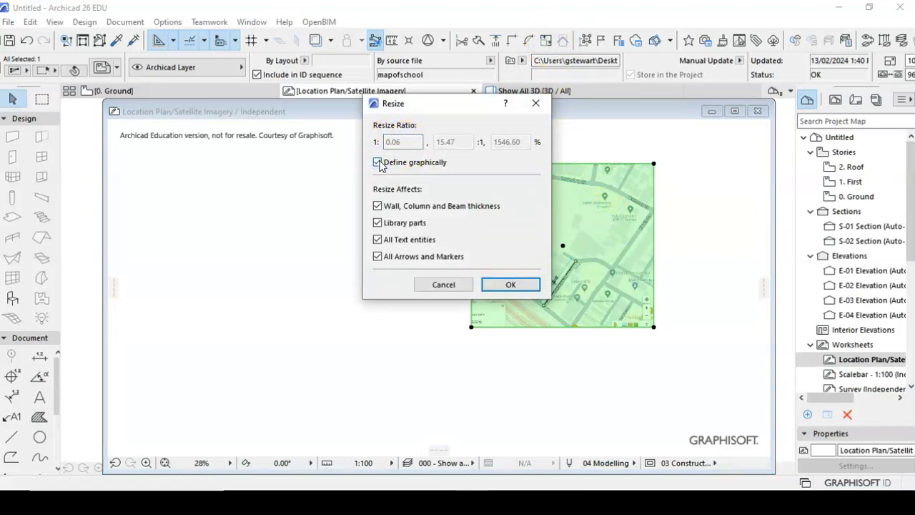
pyautogui.click(378, 163)
pyautogui.click(386, 141)
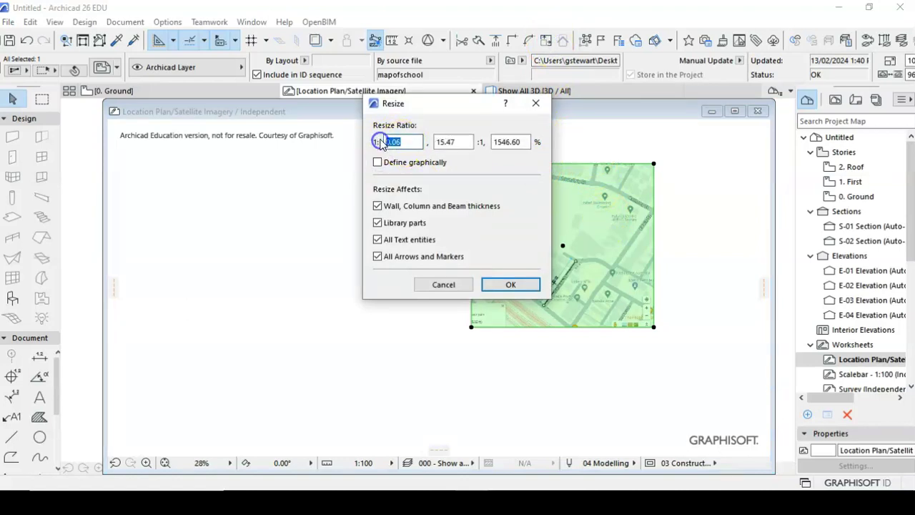
pyautogui.write('15')
pyautogui.click(450, 141)
pyautogui.write('15.')
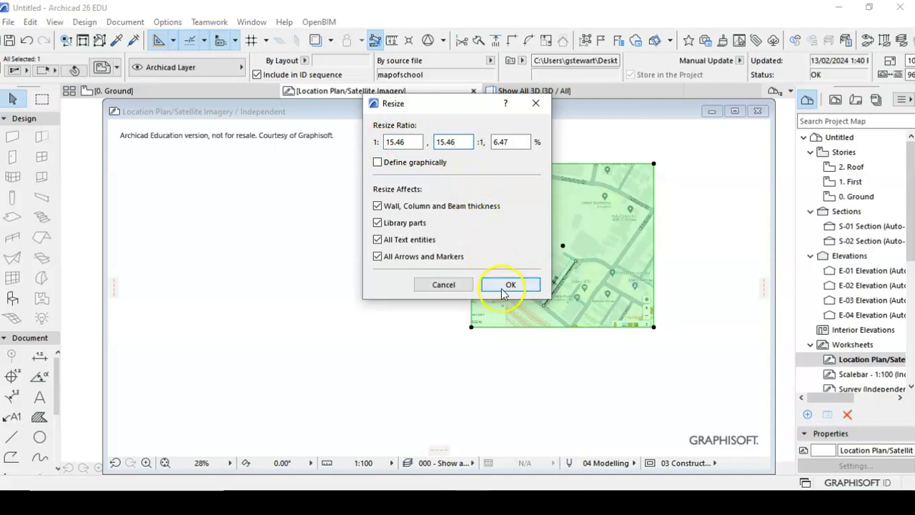
pyautogui.click(507, 285)
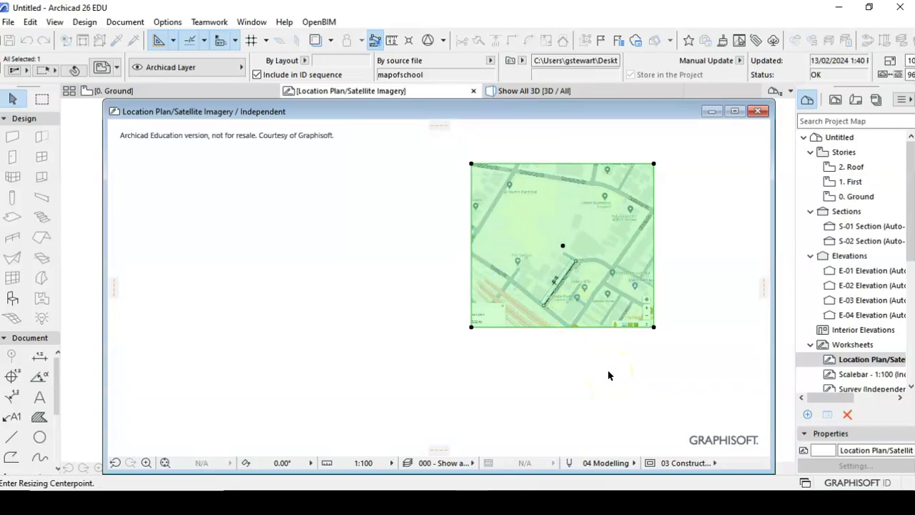
pyautogui.click(643, 381)
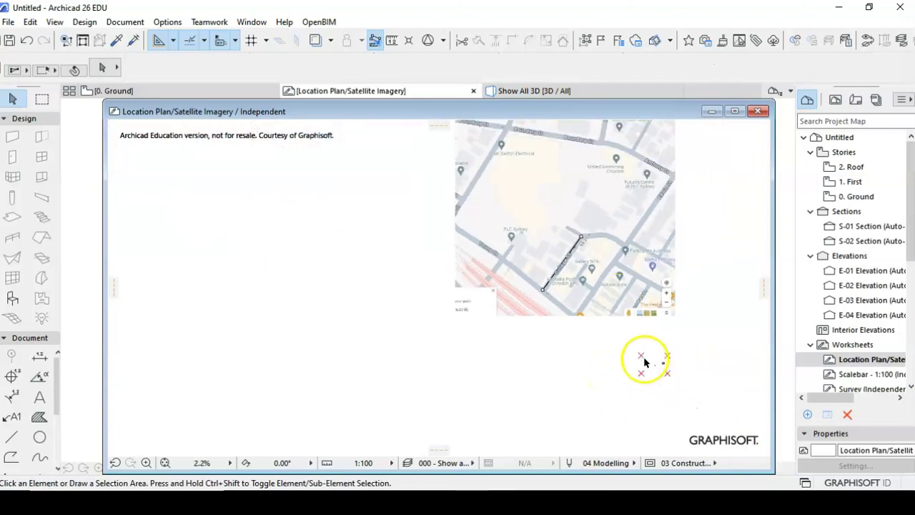
# Move the enlarged mapofschool drawing so that its centre lies among the red cross markers in the worksheet.
pyautogui.scroll(-2, 614, 297)
pyautogui.click(577, 222)
pyautogui.click(581, 236)
pyautogui.click(588, 233)
pyautogui.click(585, 225)
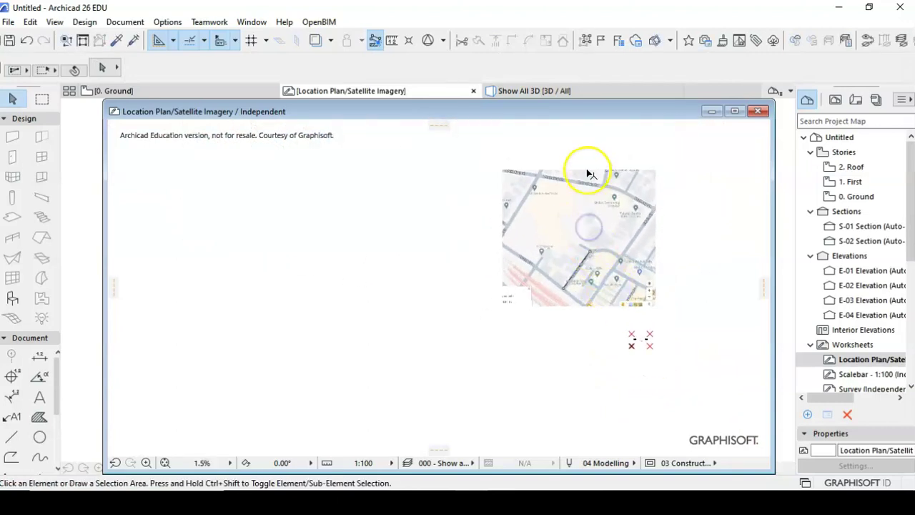
pyautogui.click(587, 174)
pyautogui.click(579, 240)
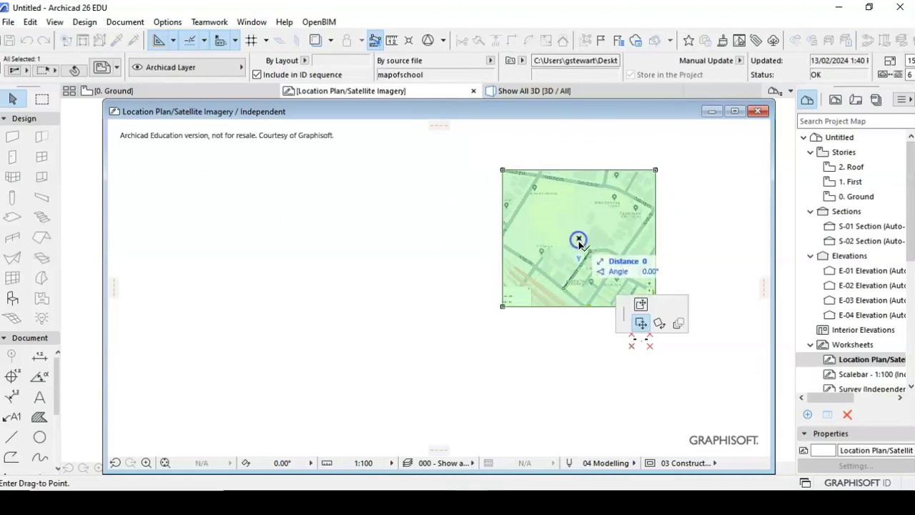
pyautogui.click(641, 345)
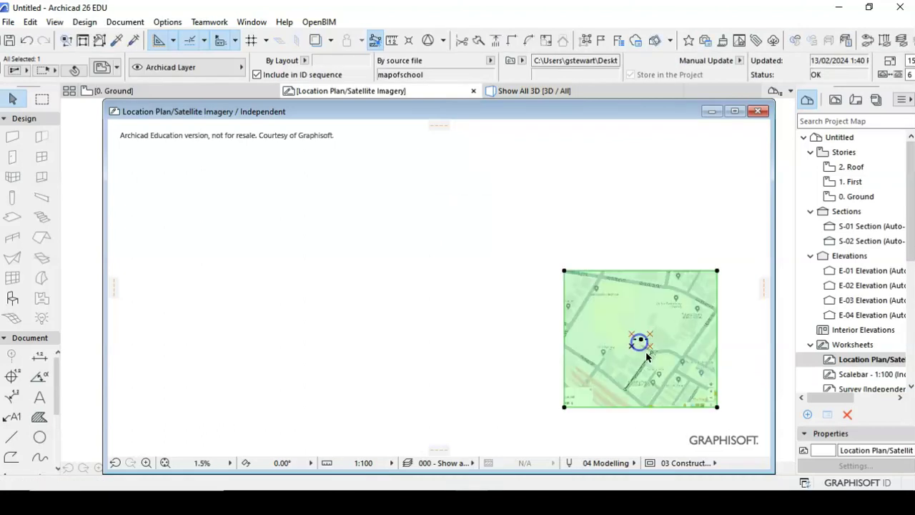
# Add a linear dimension from the 0 end to the 99.31 m end of the College St line on the enlarged map and check its text.
pyautogui.scroll(5, 637, 335)
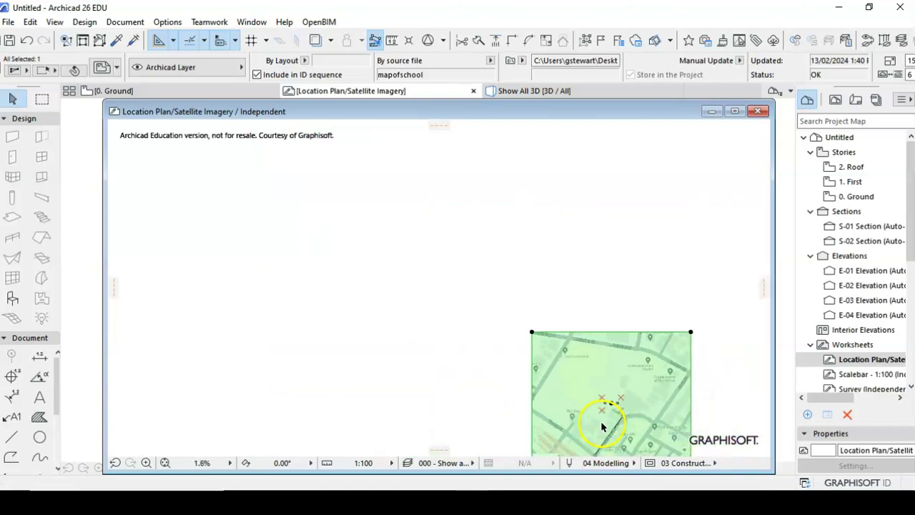
pyautogui.scroll(6, 600, 427)
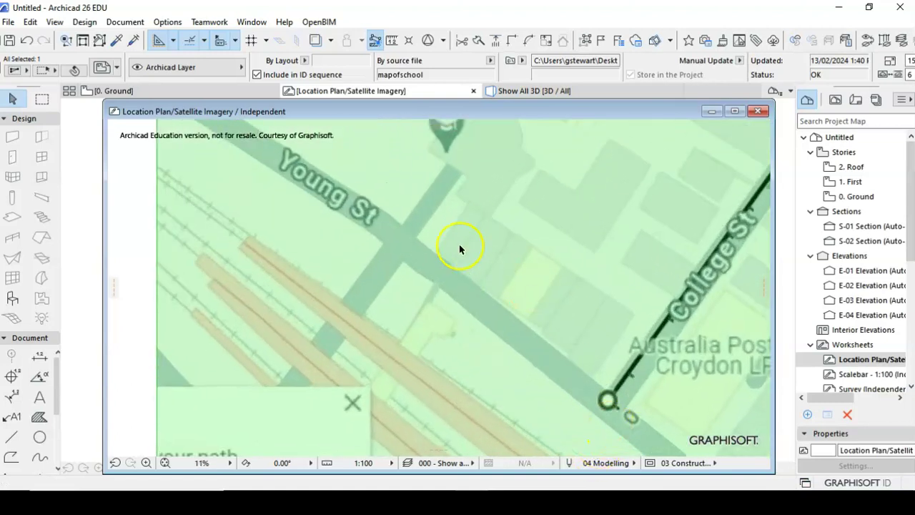
pyautogui.click(40, 355)
pyautogui.scroll(-4, 614, 367)
pyautogui.scroll(4, 623, 384)
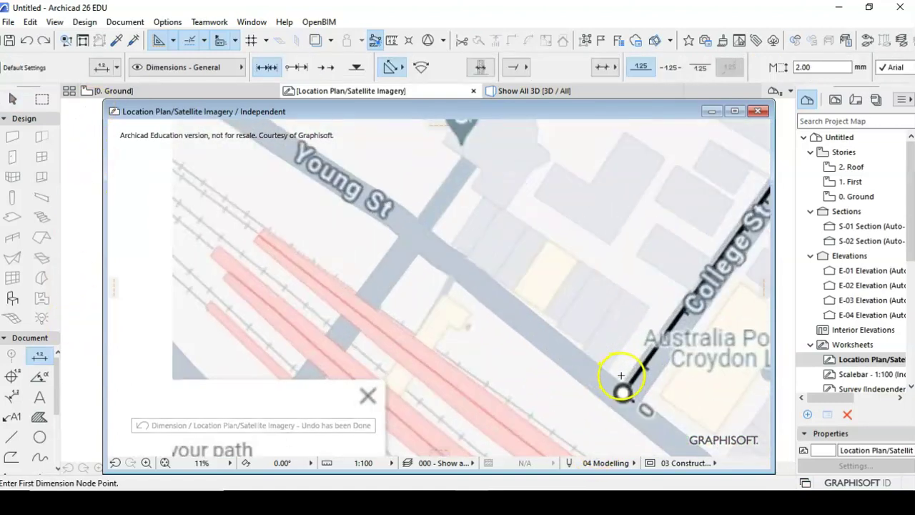
pyautogui.click(623, 386)
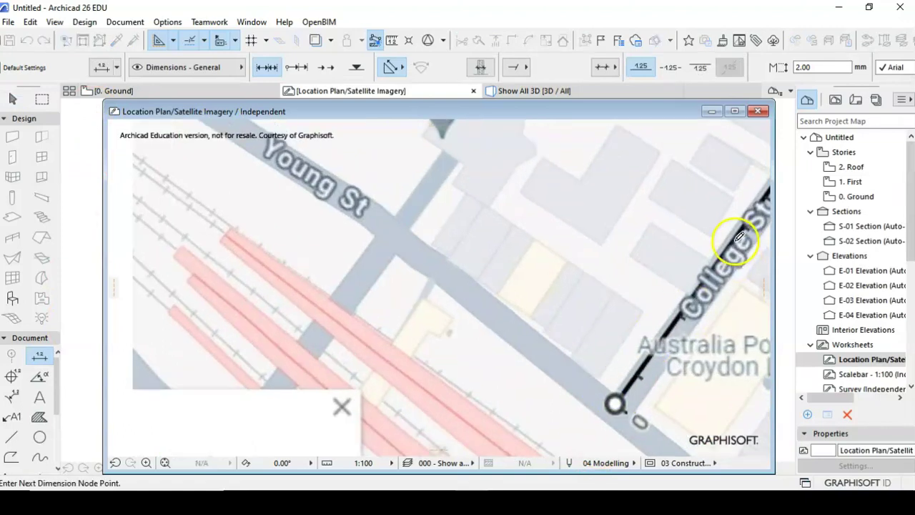
pyautogui.scroll(-4, 719, 204)
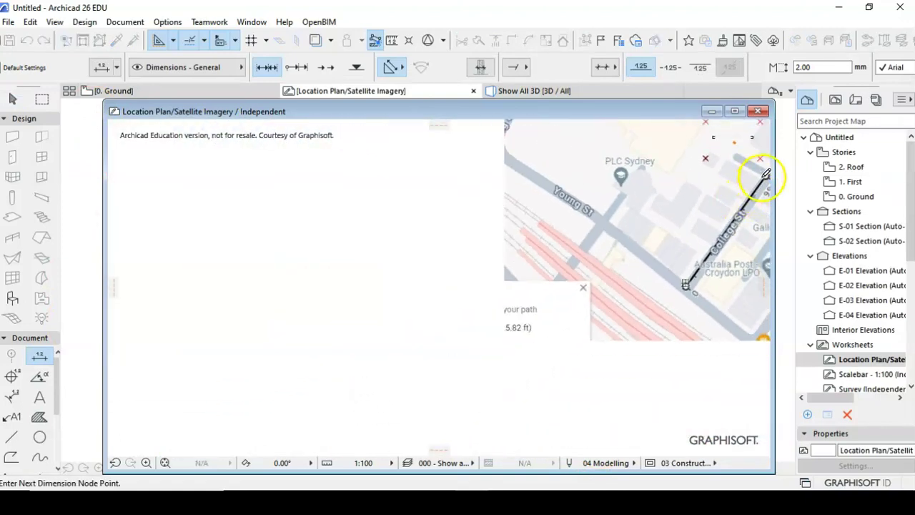
pyautogui.scroll(4, 765, 172)
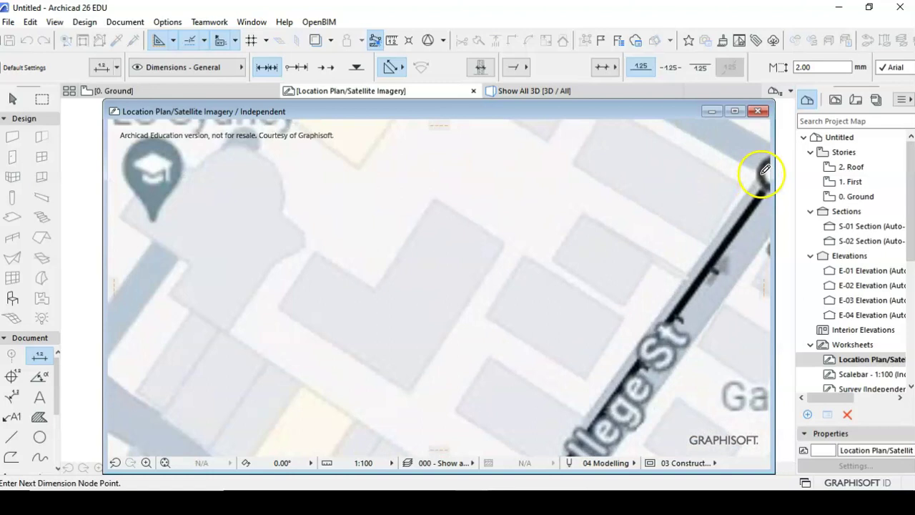
pyautogui.scroll(-4, 603, 315)
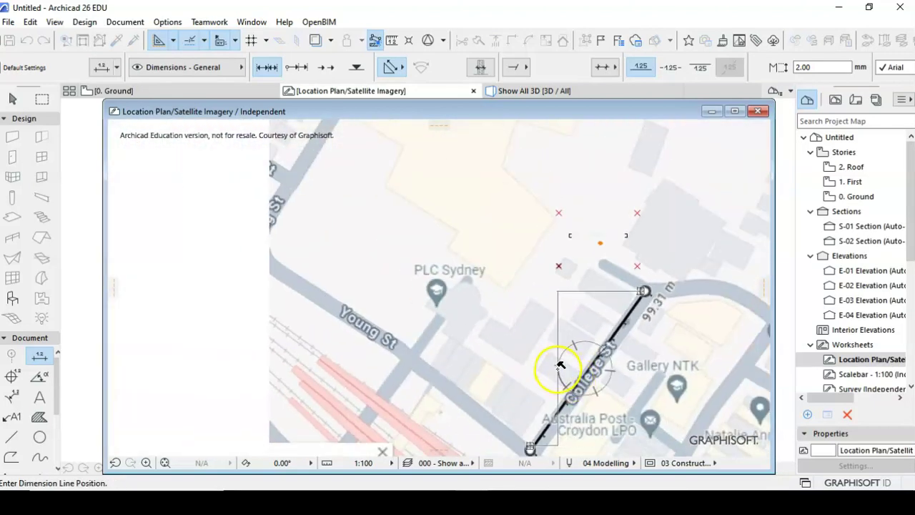
pyautogui.click(566, 353)
pyautogui.scroll(5, 560, 354)
pyautogui.scroll(3, 551, 357)
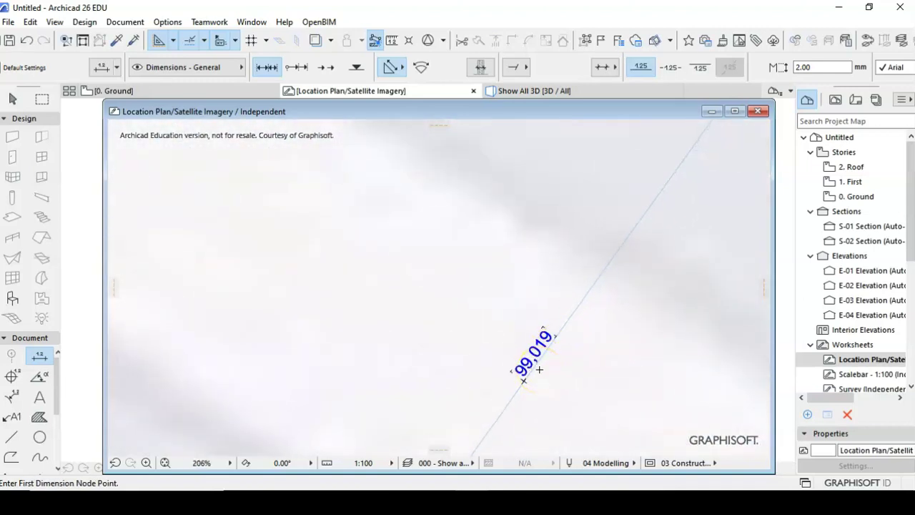
pyautogui.scroll(-12, 535, 358)
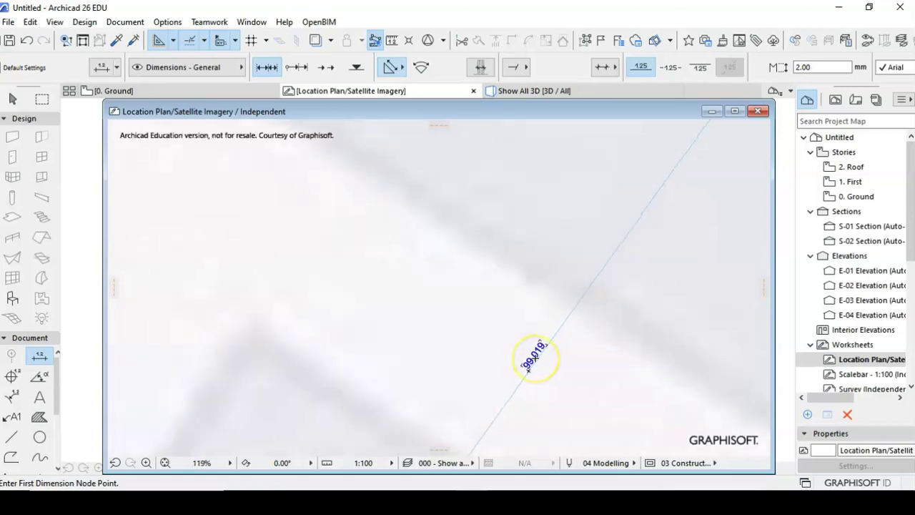
pyautogui.scroll(-3, 532, 363)
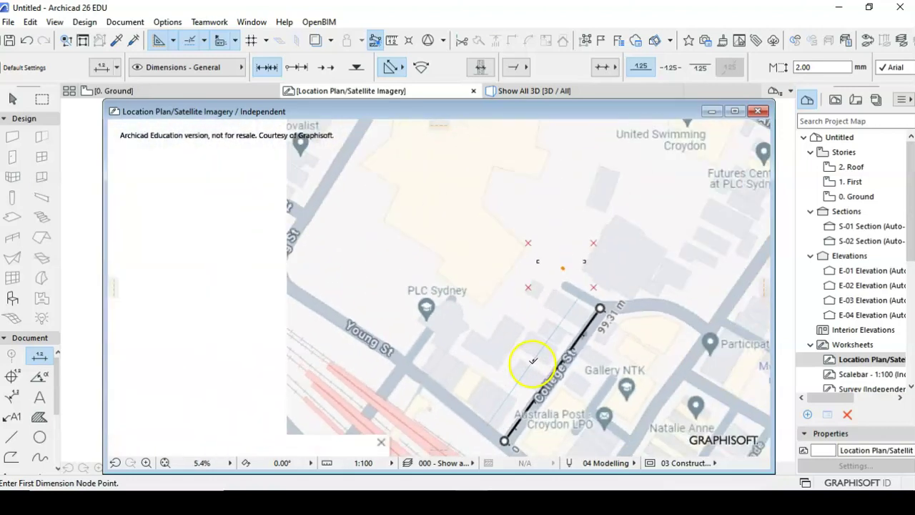
# Close the satellite imagery worksheet and show it as a trace reference on the 0. Ground story.
pyautogui.click(758, 112)
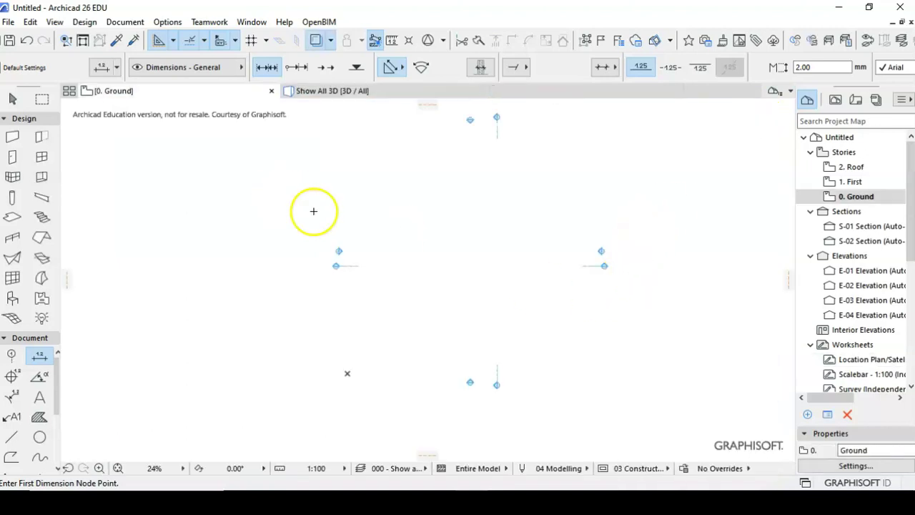
pyautogui.click(849, 198)
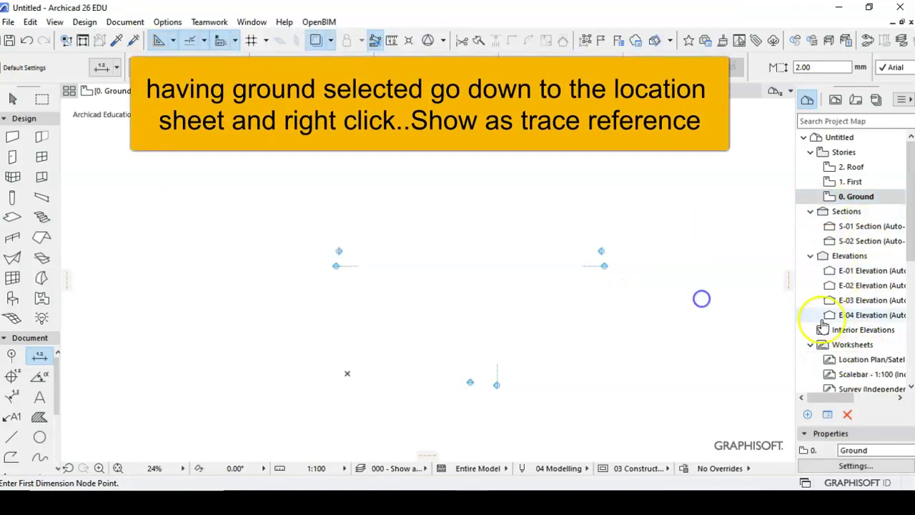
pyautogui.rightClick(850, 360)
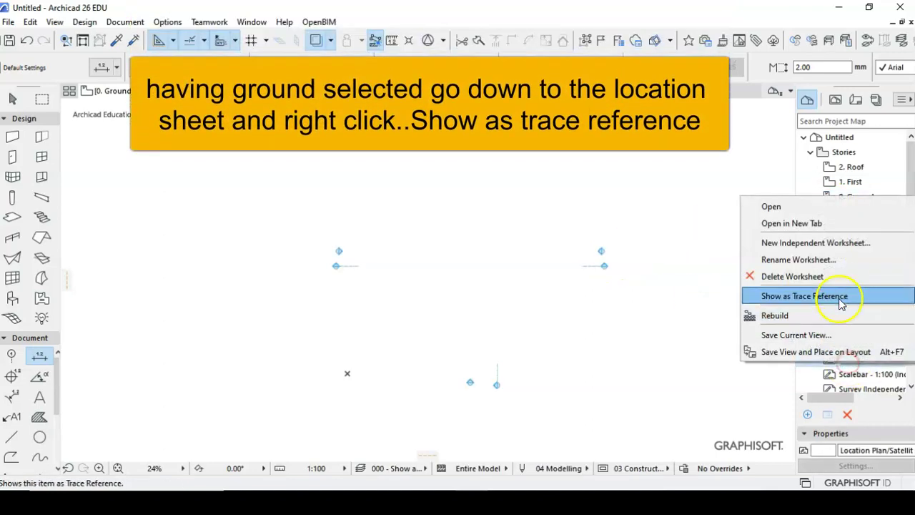
pyautogui.click(841, 296)
pyautogui.scroll(-10, 644, 294)
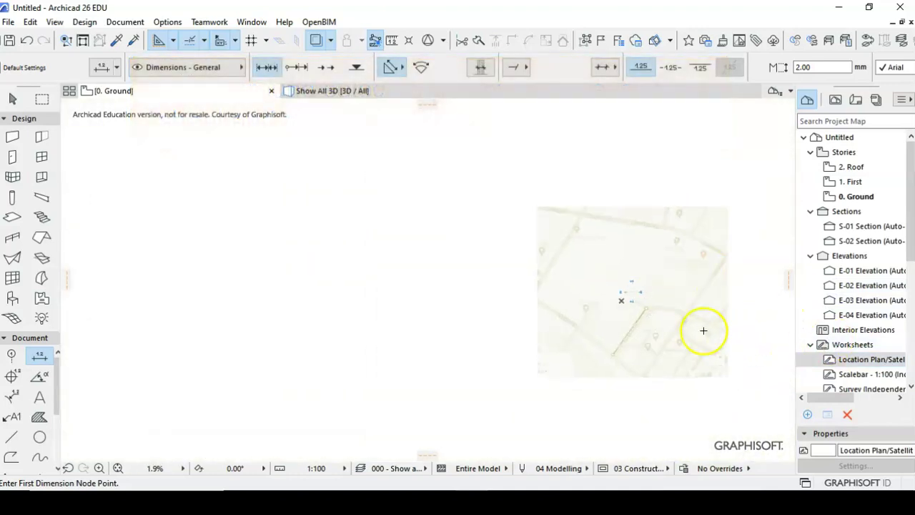
pyautogui.scroll(2, 677, 331)
pyautogui.scroll(2, 658, 380)
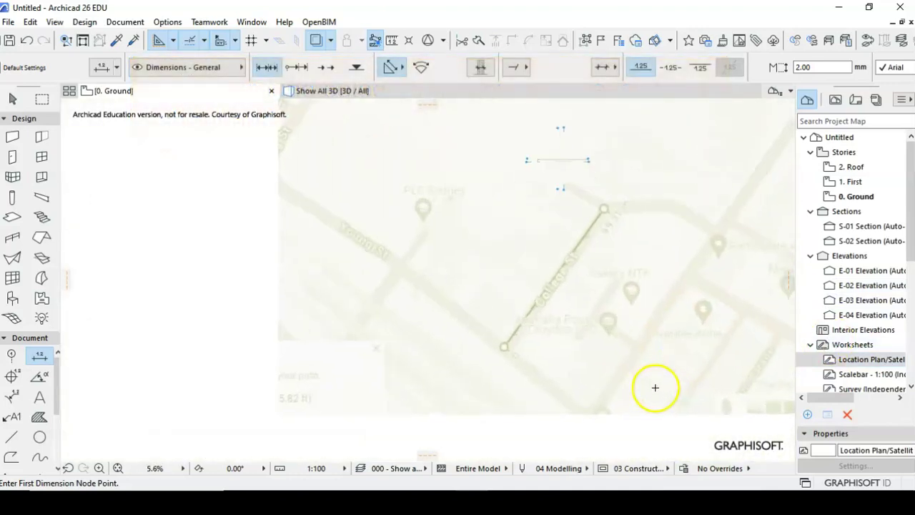
pyautogui.scroll(3, 493, 280)
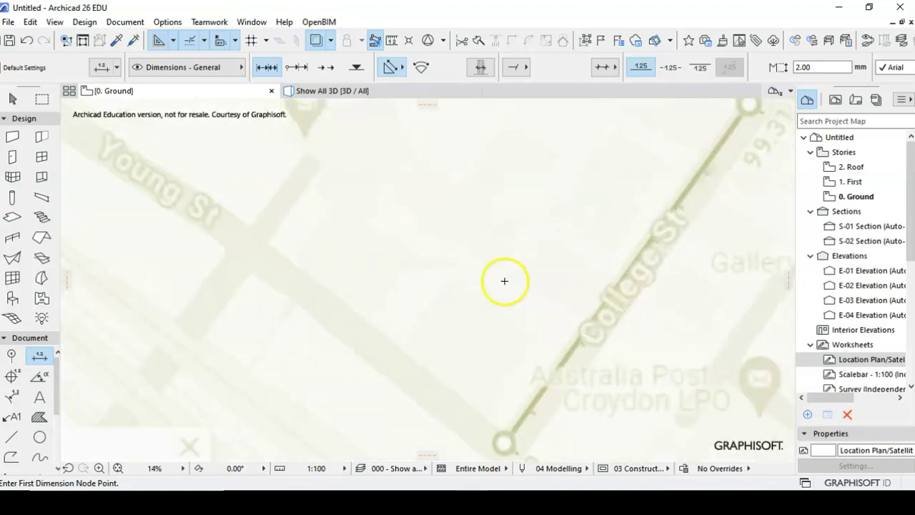